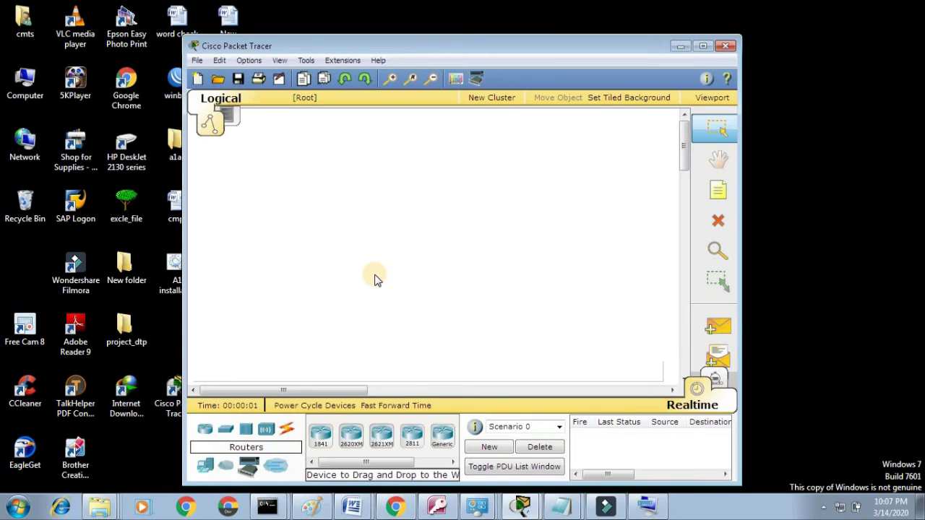
Place a 2960-24TT switch near the upper middle of the empty workspace.
{"action": "left_click", "coordinate": [231, 432]}
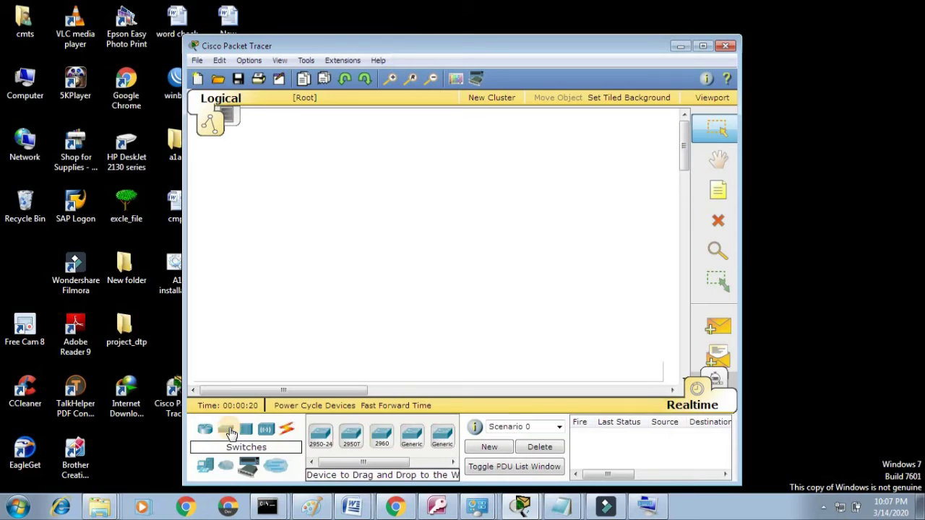
{"action": "left_click", "coordinate": [382, 438]}
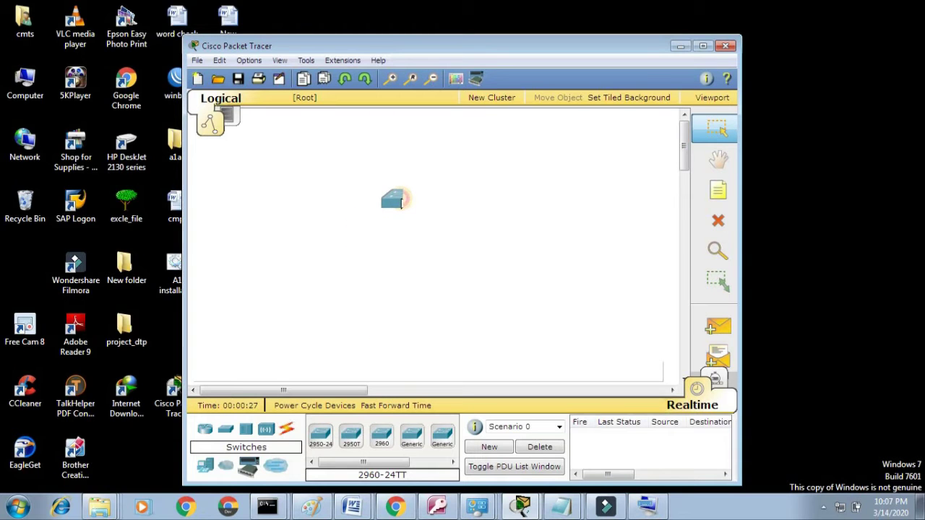
{"action": "left_click", "coordinate": [406, 182]}
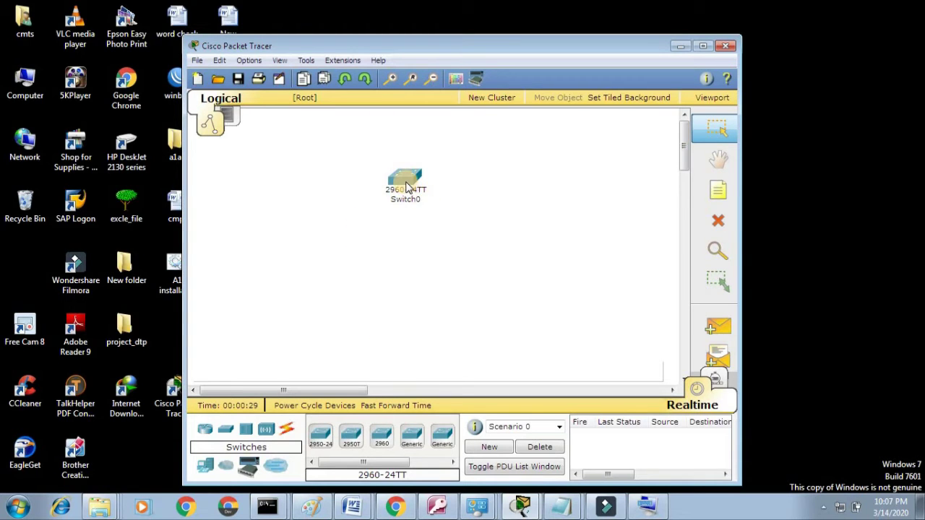
{"action": "mouse_move", "coordinate": [407, 187]}
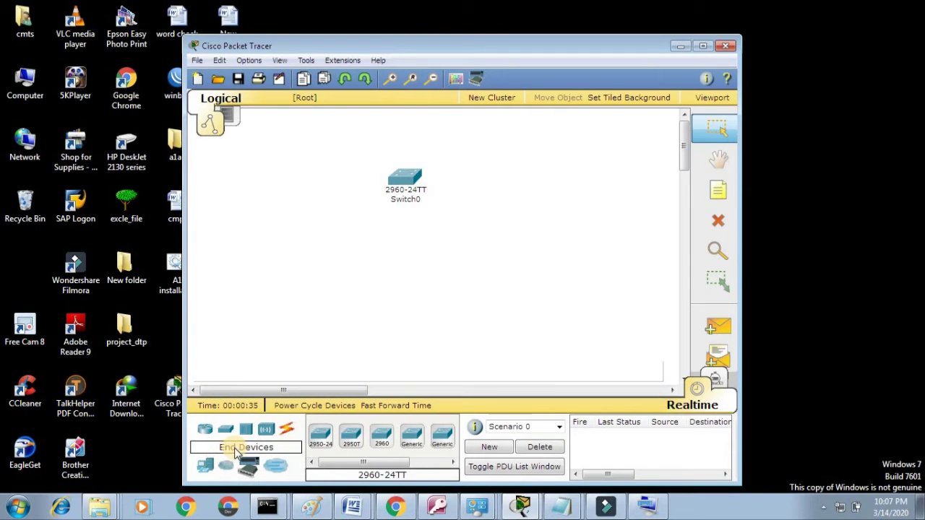
Place one PC-PT and two Laptop-PT end devices in the workspace, arranged below the switch.
{"action": "left_click", "coordinate": [207, 467]}
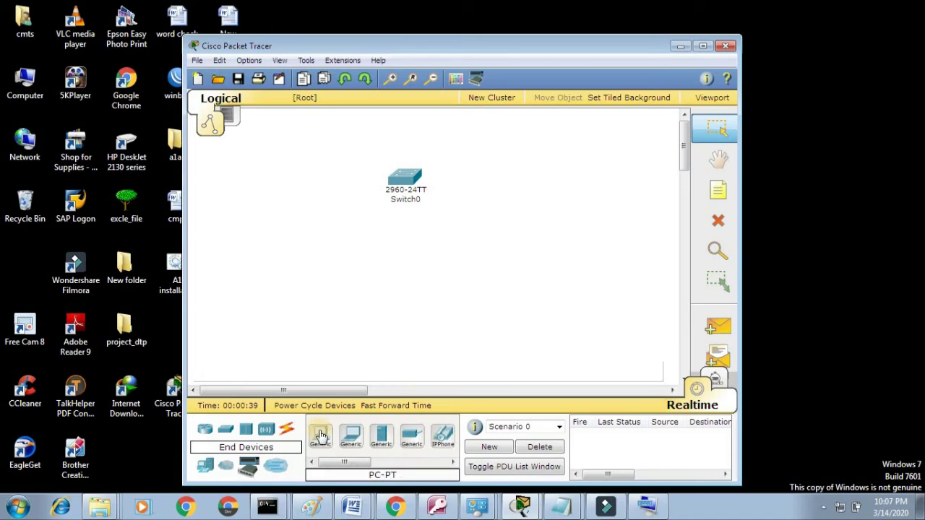
{"action": "left_click_drag", "start_coordinate": [323, 441], "coordinate": [292, 266]}
{"action": "left_click_drag", "start_coordinate": [351, 436], "coordinate": [419, 295]}
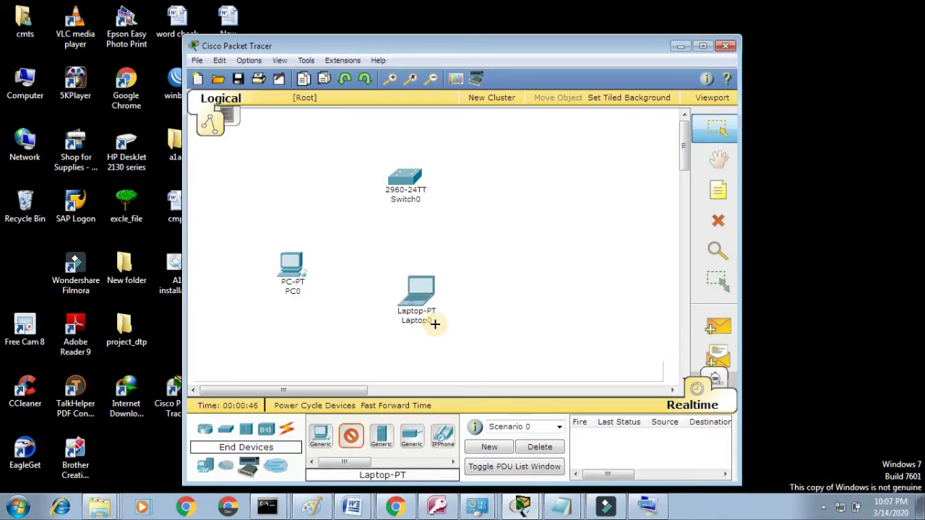
{"action": "left_click", "coordinate": [324, 443]}
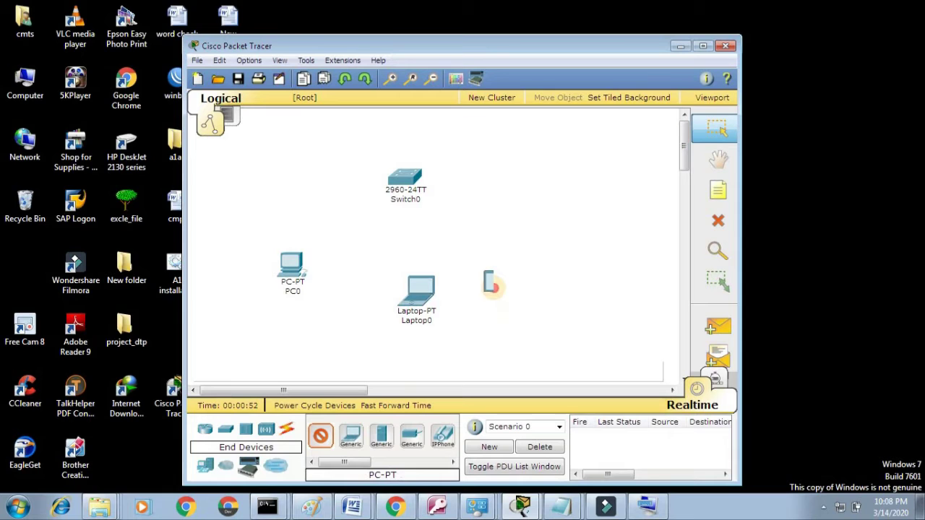
{"action": "left_click", "coordinate": [501, 230]}
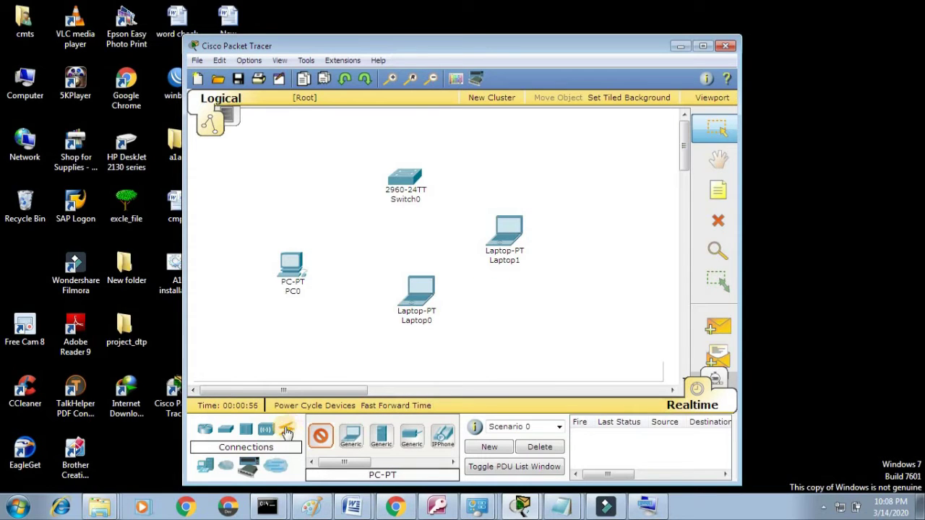
Connect PC0's FastEthernet port to FastEthernet0/1 on Switch0 with a Copper Cross-Over cable.
{"action": "left_click", "coordinate": [287, 432]}
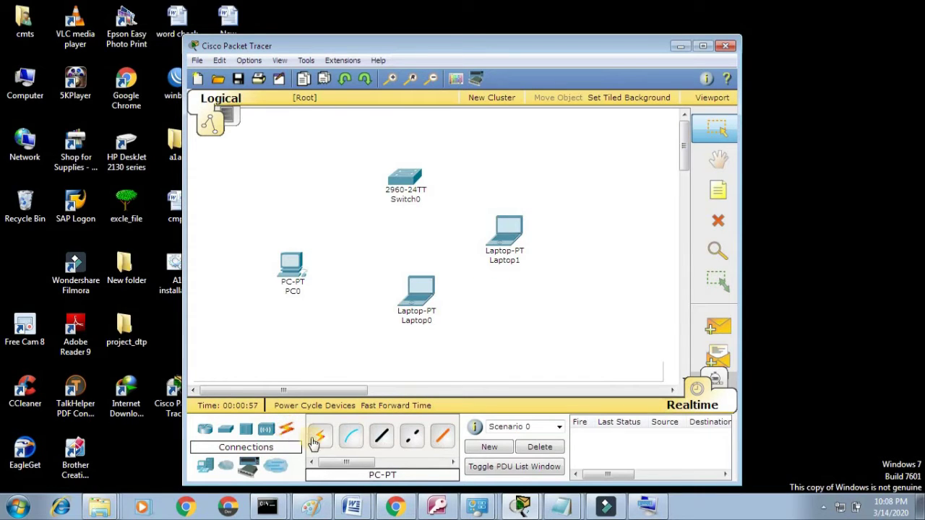
{"action": "left_click", "coordinate": [412, 436]}
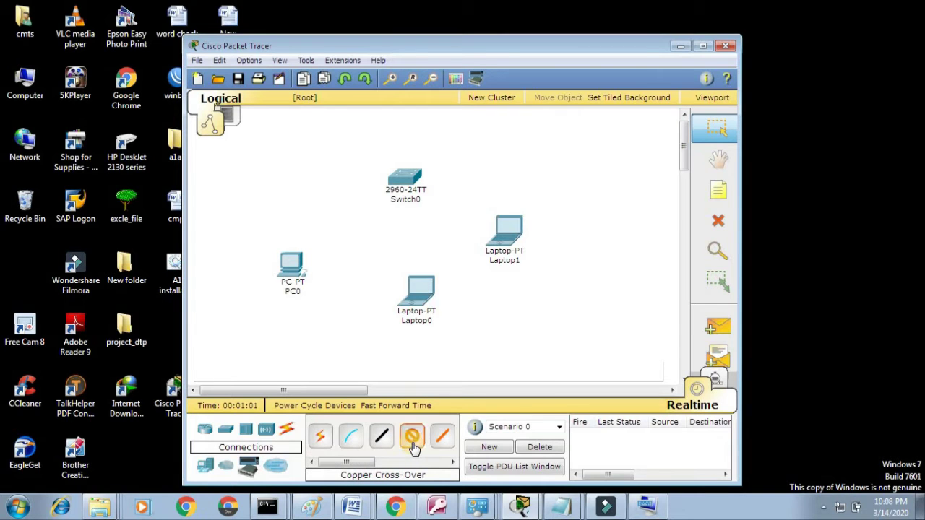
{"action": "left_click", "coordinate": [295, 266]}
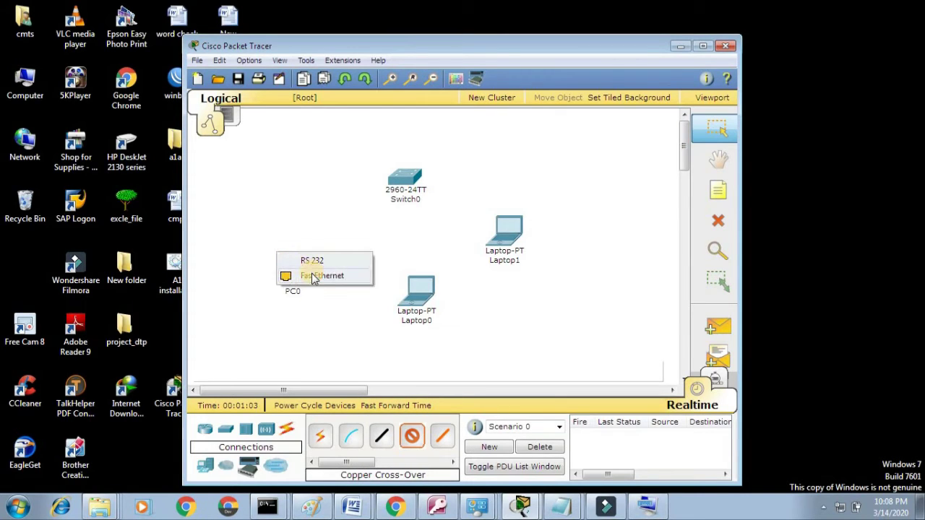
{"action": "left_click", "coordinate": [316, 277]}
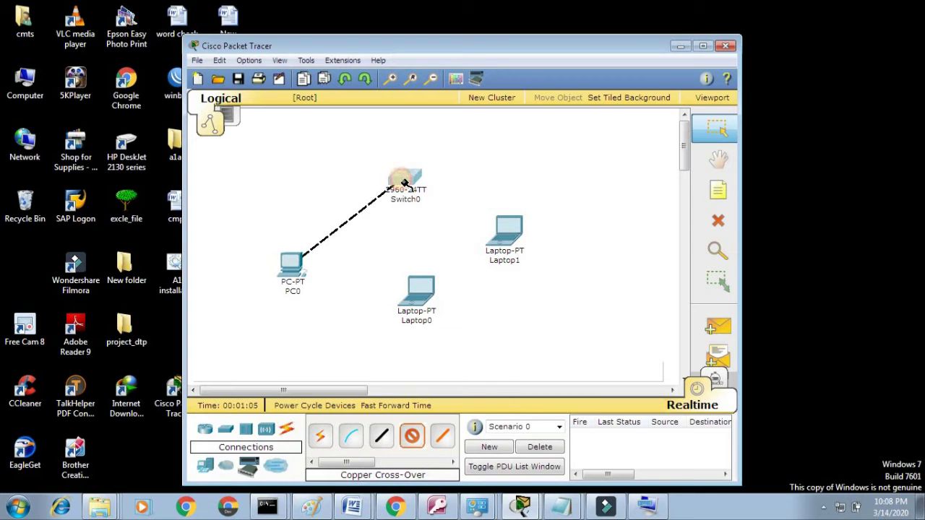
{"action": "left_click", "coordinate": [405, 180]}
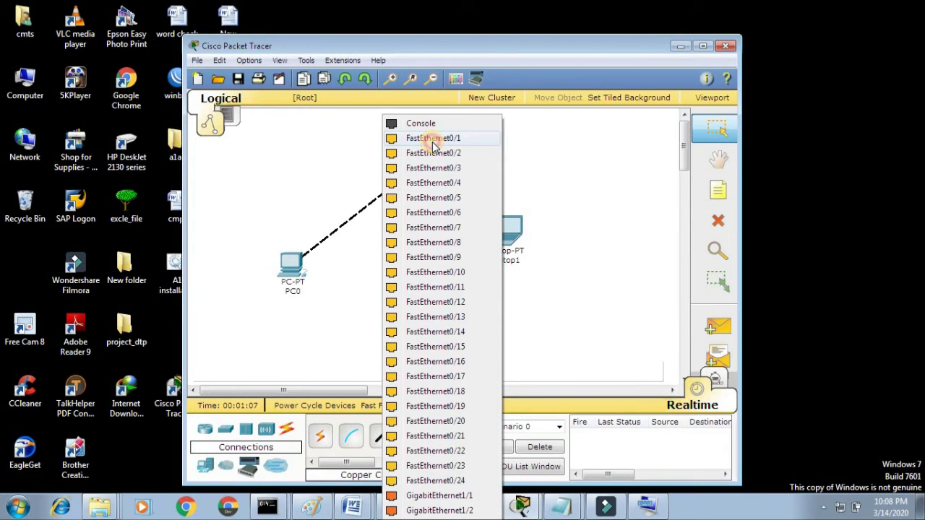
{"action": "left_click", "coordinate": [433, 139]}
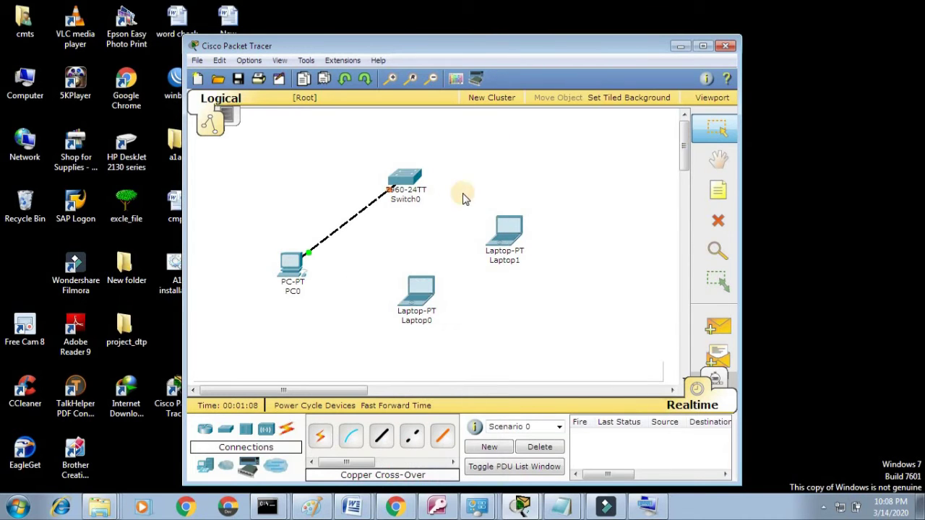
{"action": "left_click", "coordinate": [411, 181]}
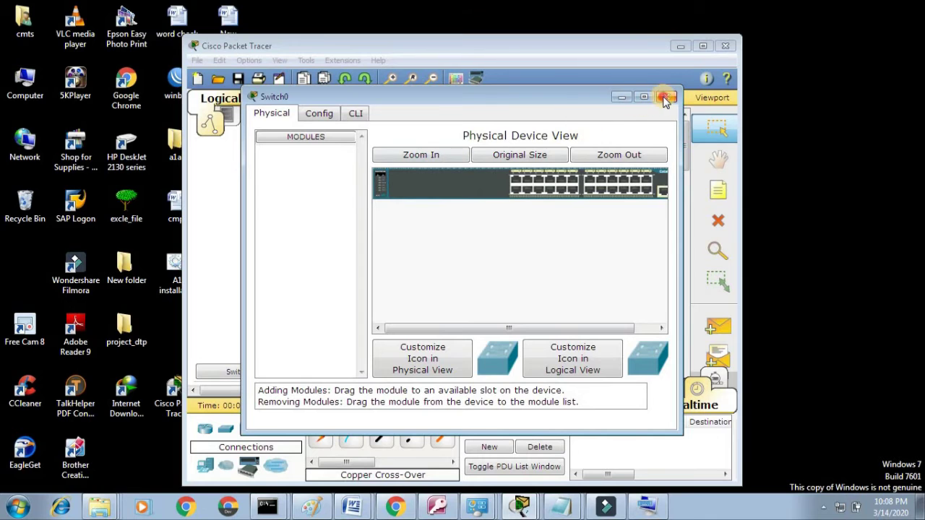
{"action": "left_click", "coordinate": [666, 97]}
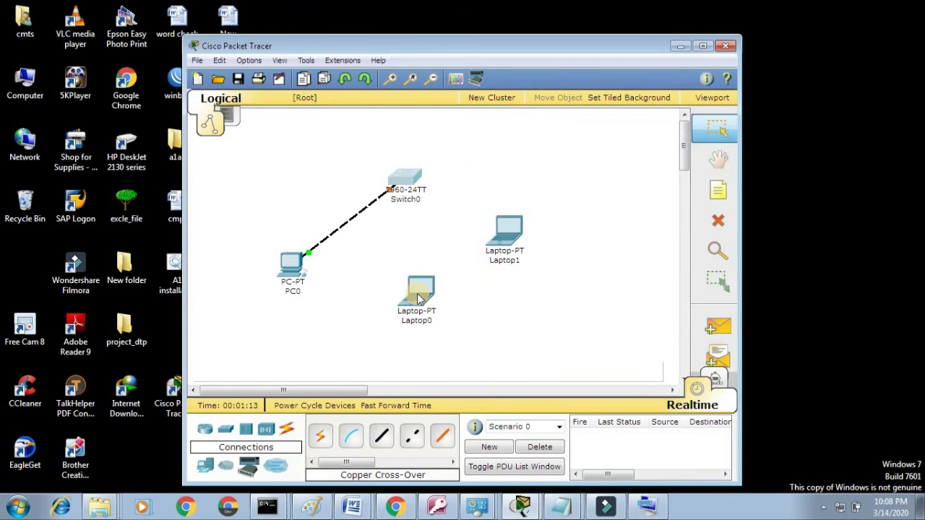
Connect Laptop0's FastEthernet port to FastEthernet0/2 on Switch0 with a Copper Cross-Over cable.
{"action": "left_click", "coordinate": [412, 436]}
{"action": "left_click", "coordinate": [425, 286]}
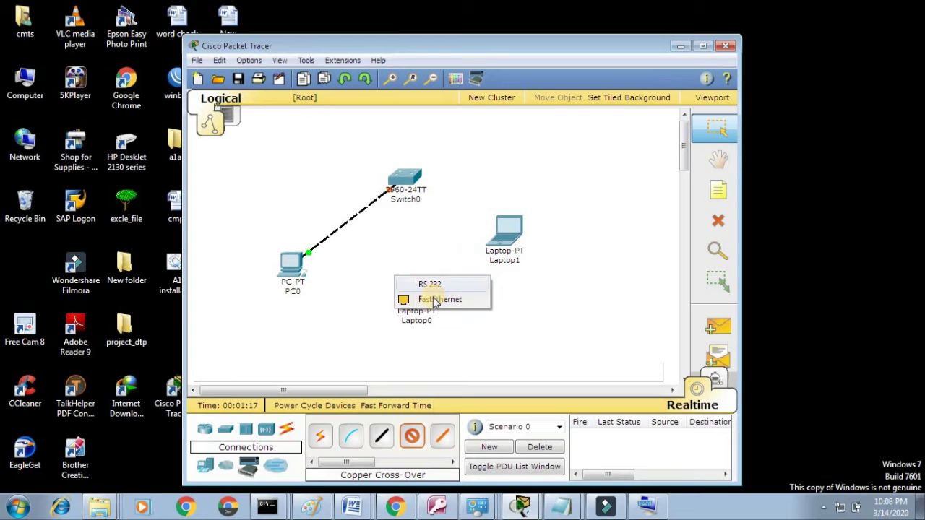
{"action": "left_click", "coordinate": [439, 299]}
{"action": "left_click", "coordinate": [416, 176]}
{"action": "left_click", "coordinate": [416, 175]}
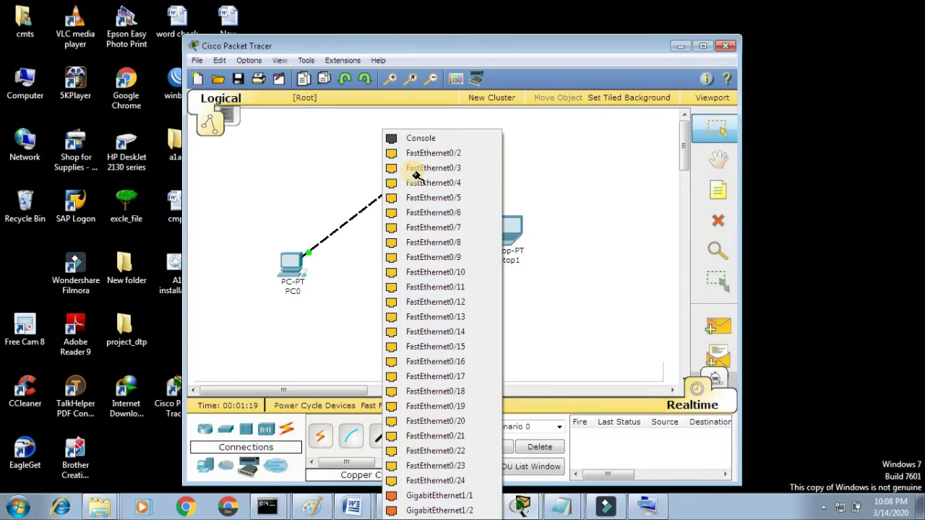
{"action": "left_click", "coordinate": [428, 154]}
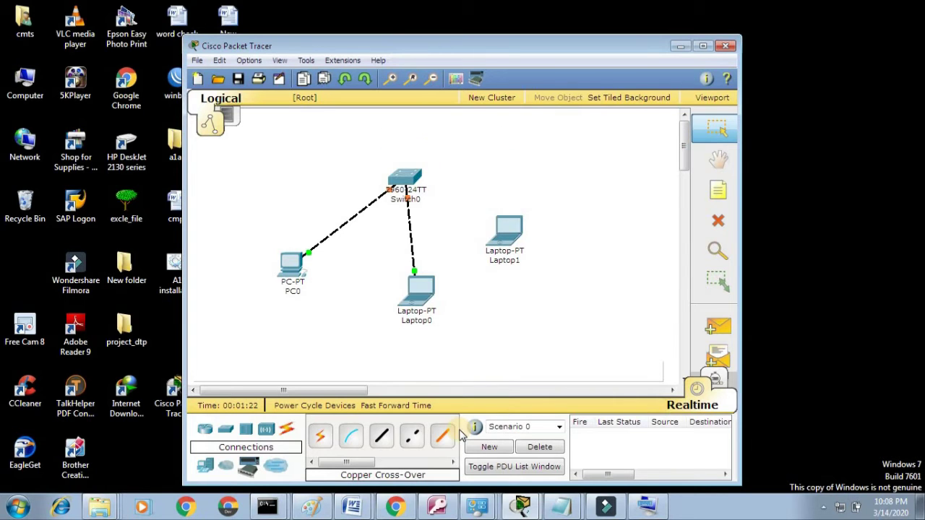
Connect Laptop1's FastEthernet port to FastEthernet0/3 on Switch0 with a Copper Cross-Over cable.
{"action": "left_click", "coordinate": [414, 437]}
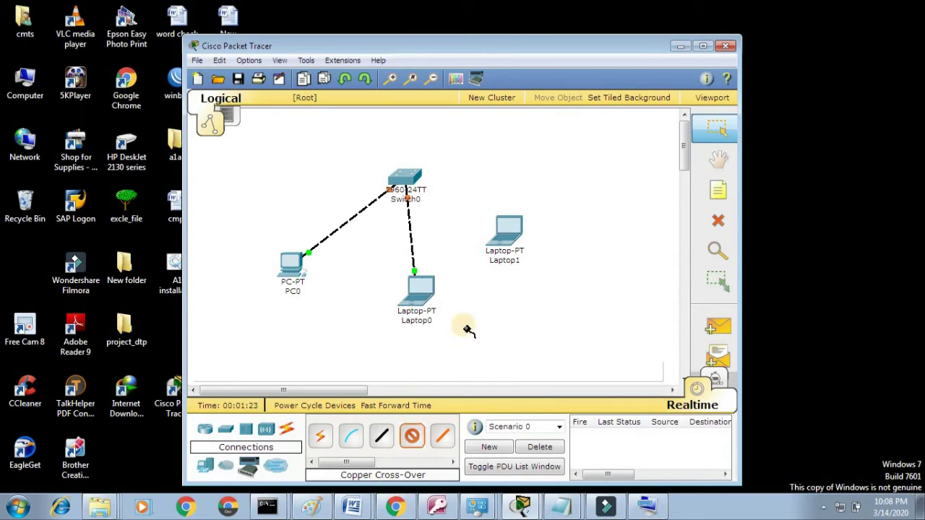
{"action": "left_click", "coordinate": [513, 228]}
{"action": "left_click", "coordinate": [528, 239]}
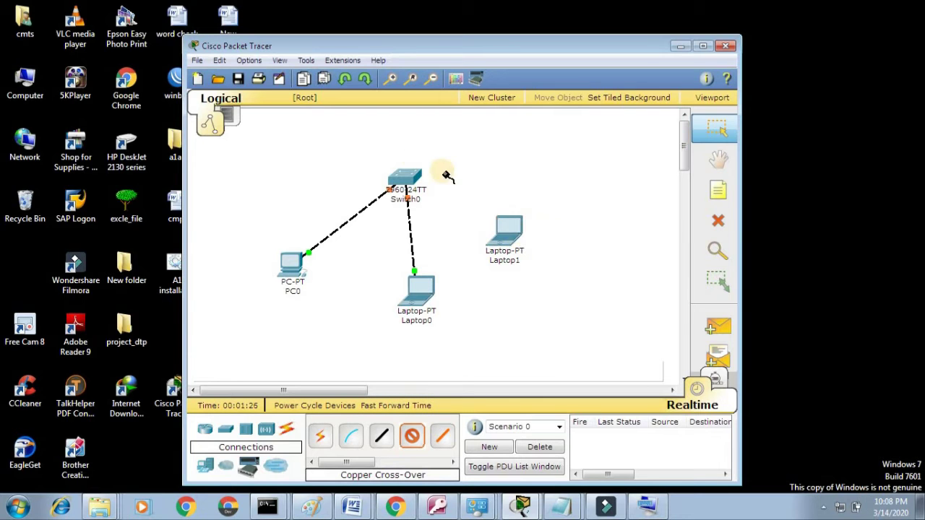
{"action": "left_click", "coordinate": [416, 176]}
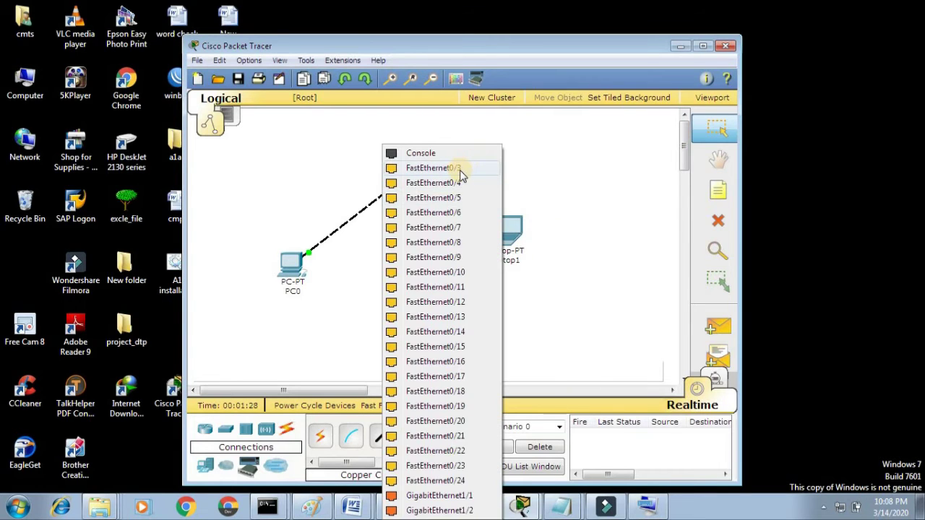
{"action": "left_click", "coordinate": [460, 172]}
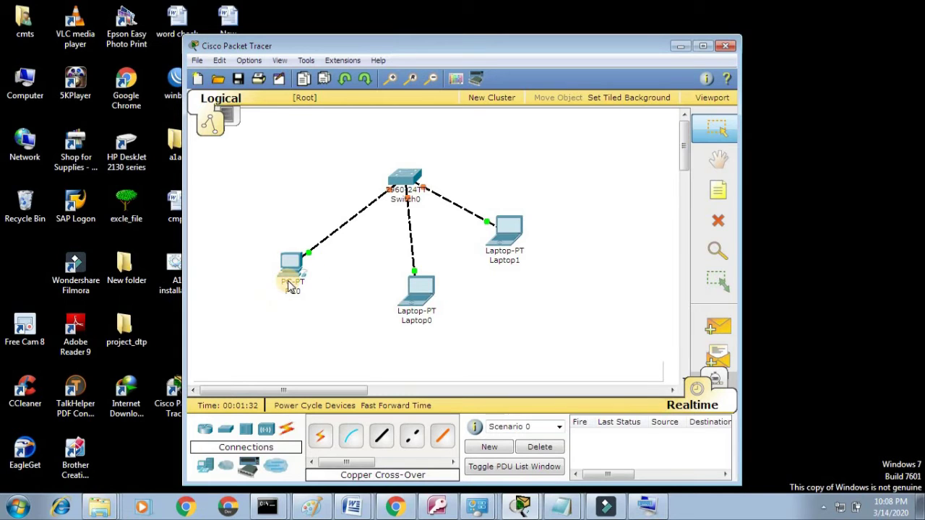
Switch off PC0's power in its physical device view and examine the PT-HOST-NM-1CFE module and rear ports.
{"action": "mouse_move", "coordinate": [294, 267]}
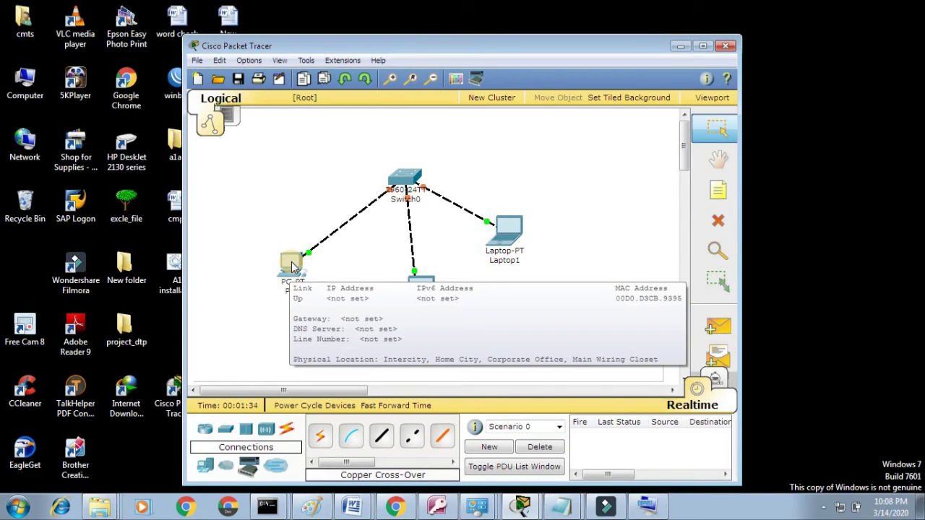
{"action": "left_click", "coordinate": [293, 267]}
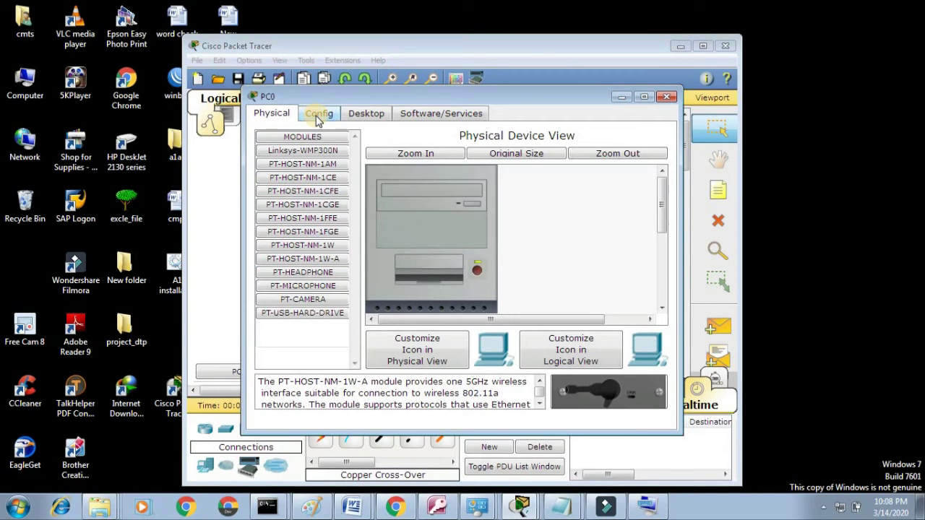
{"action": "left_click", "coordinate": [480, 269]}
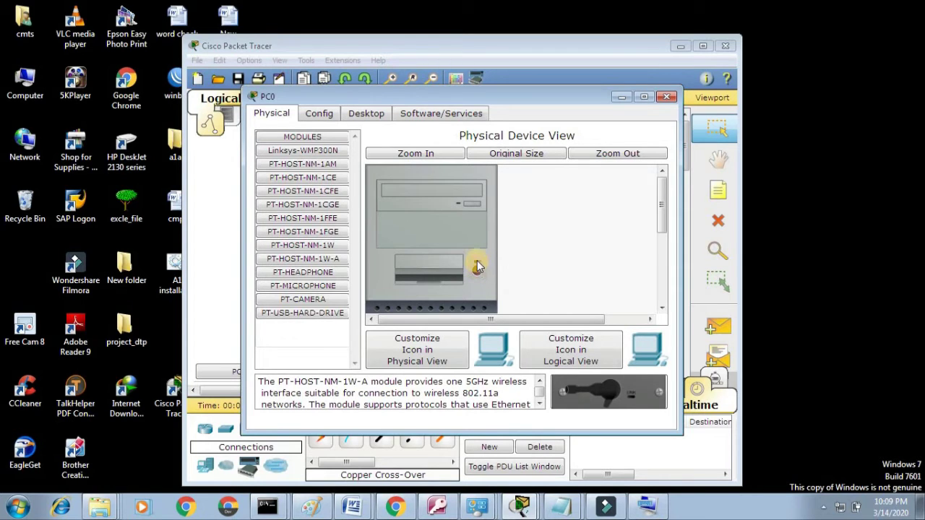
{"action": "left_click", "coordinate": [334, 192]}
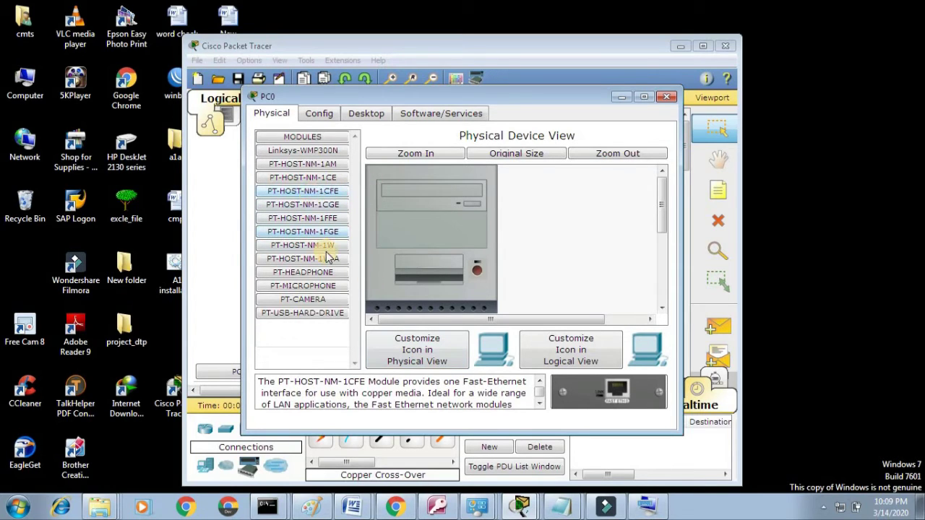
{"action": "left_click_drag", "start_coordinate": [660, 224], "coordinate": [657, 328]}
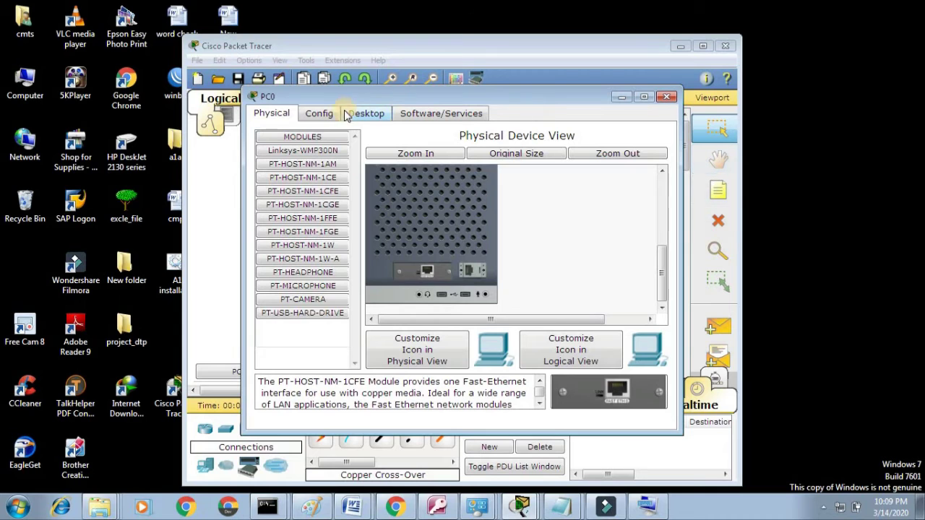
Try to open PC0's FastEthernet configuration, and switch the PC's power on in its physical device view.
{"action": "left_click", "coordinate": [318, 113]}
{"action": "left_click", "coordinate": [306, 190]}
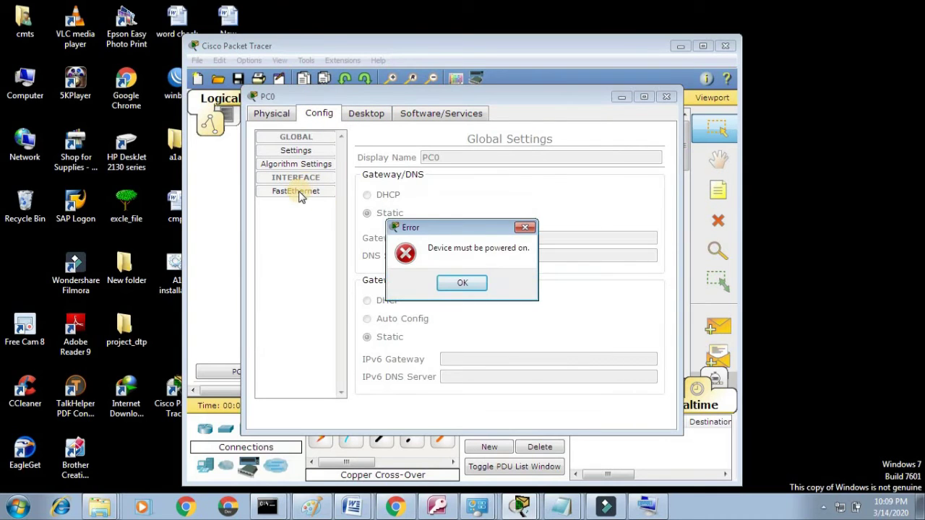
{"action": "left_click", "coordinate": [525, 230]}
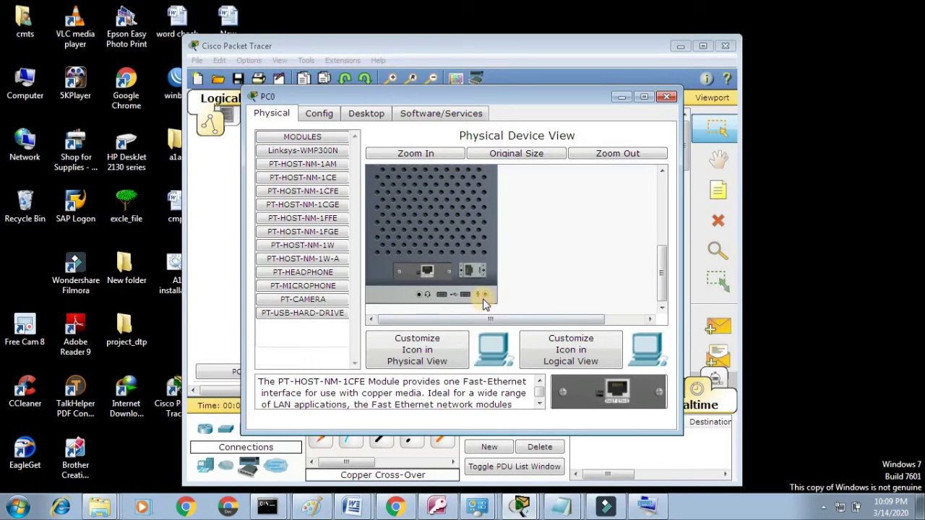
{"action": "left_click_drag", "start_coordinate": [667, 275], "coordinate": [665, 205]}
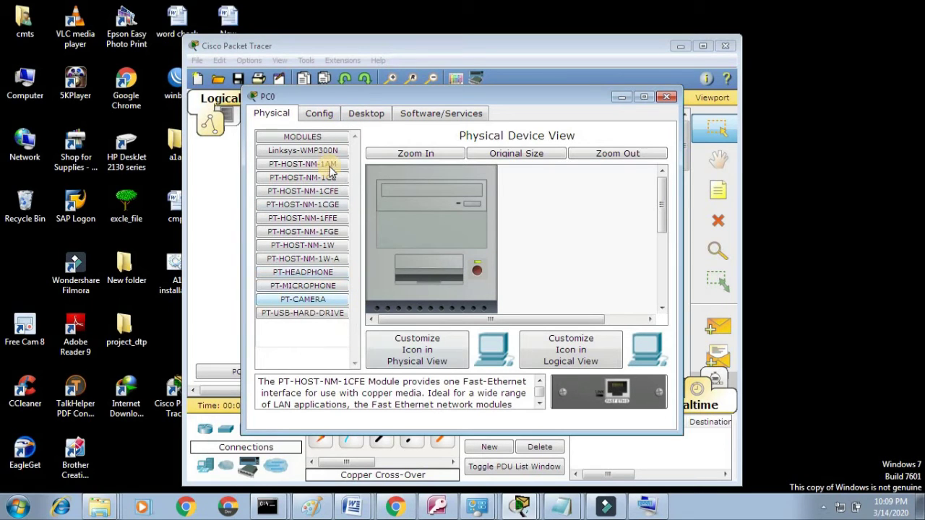
Set the static IP address of PC0's FastEthernet interface to 192.168.1.5.
{"action": "left_click", "coordinate": [322, 117]}
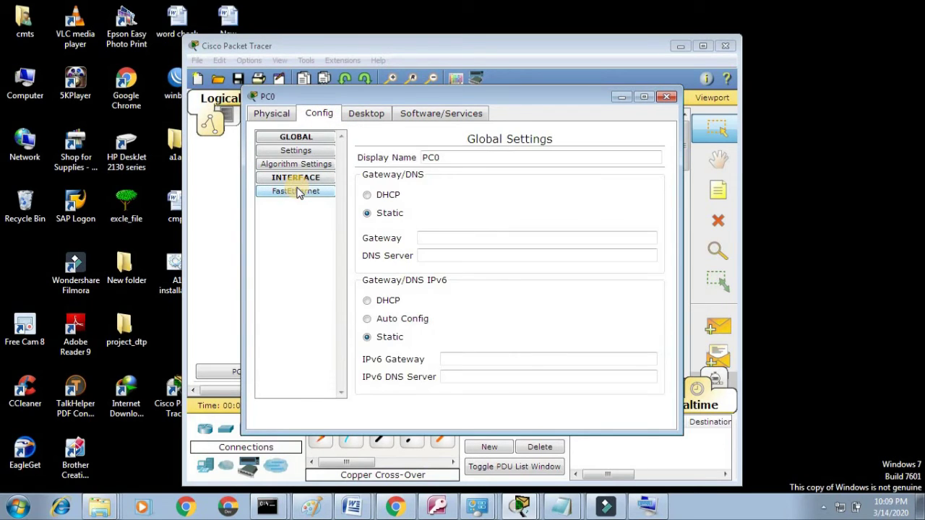
{"action": "left_click", "coordinate": [298, 192]}
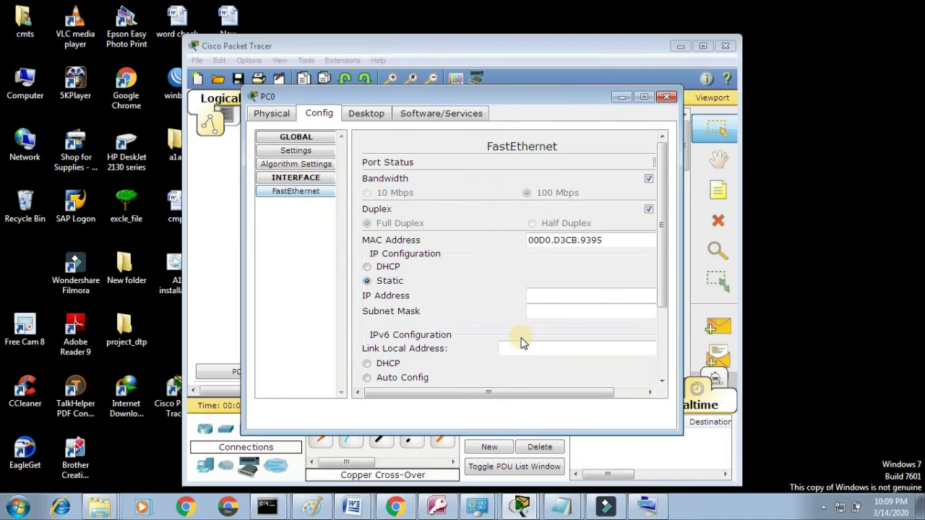
{"action": "left_click", "coordinate": [540, 296]}
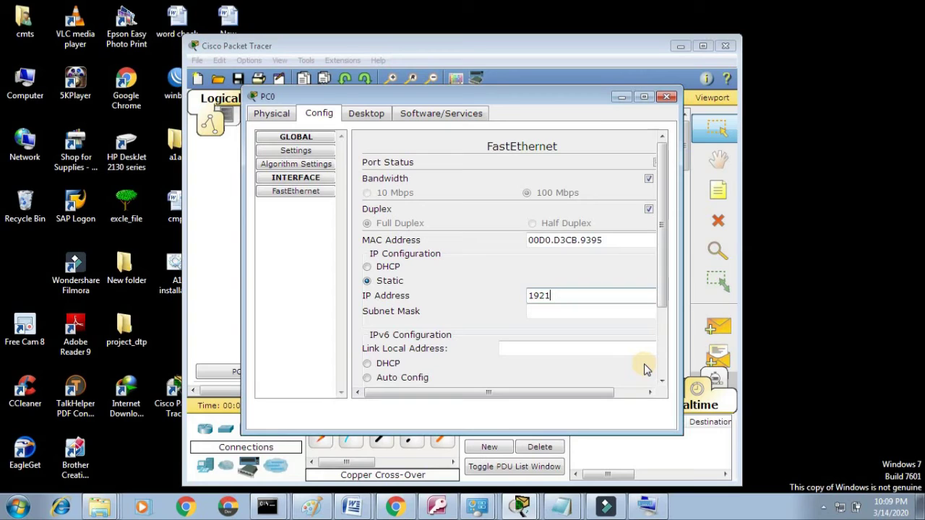
{"action": "type", "text": ".168.1.5"}
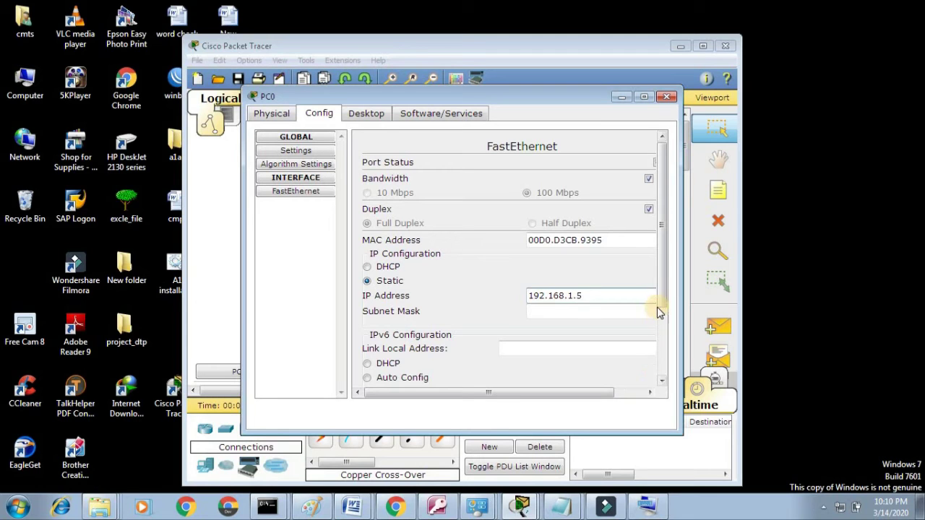
Fill in the subnet mask 255.255.255.0 for PC0's FastEthernet interface and close PC0's window.
{"action": "scroll", "coordinate": [663, 308], "scroll_direction": "down", "scroll_amount": 1}
{"action": "left_click", "coordinate": [582, 289]}
{"action": "scroll", "coordinate": [665, 361], "scroll_direction": "down", "scroll_amount": 3}
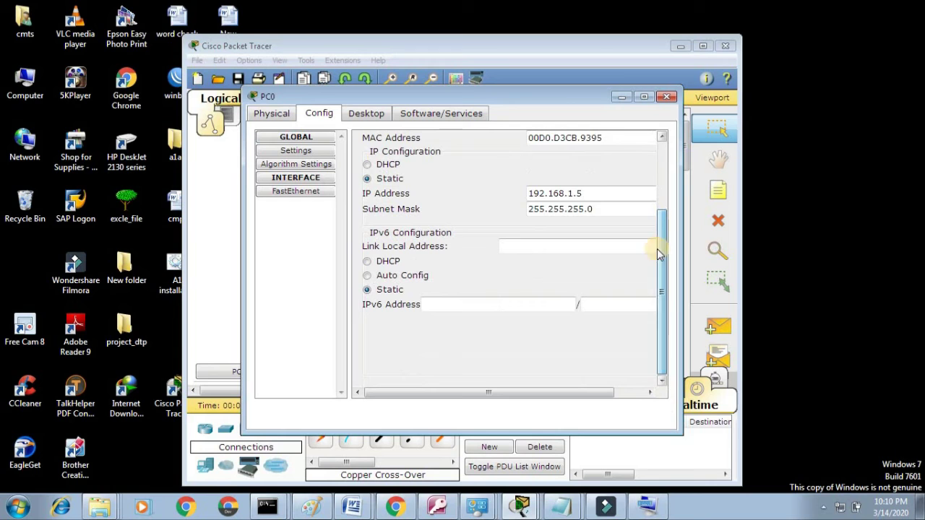
{"action": "left_click", "coordinate": [668, 98]}
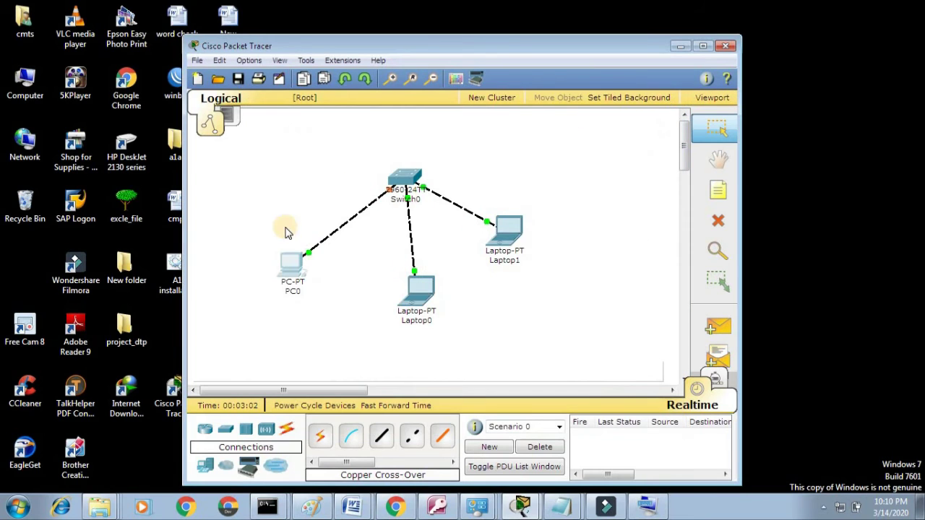
Configure Laptop0's FastEthernet interface with the static IP address 192.168.1.6 and subnet mask 255.255.255.0, closing its window when done.
{"action": "left_click", "coordinate": [416, 297]}
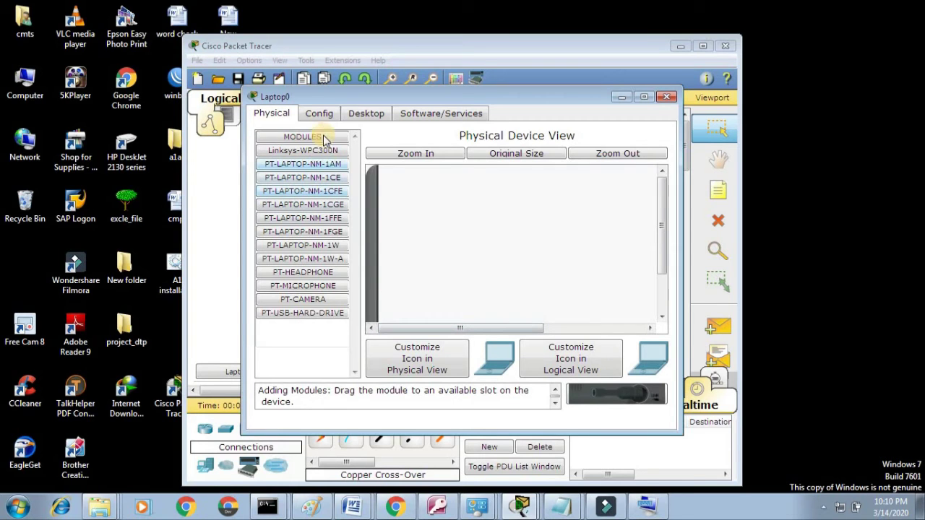
{"action": "left_click", "coordinate": [319, 114]}
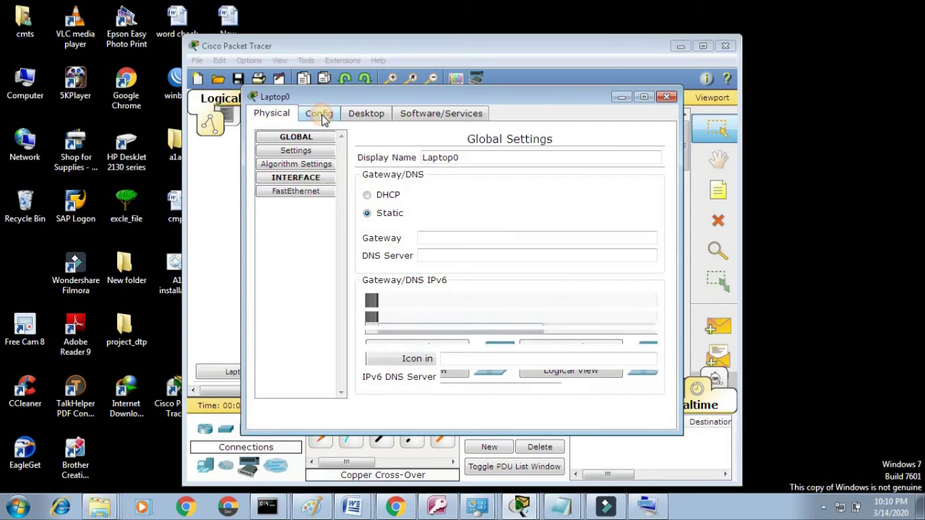
{"action": "left_click", "coordinate": [312, 195]}
{"action": "left_click", "coordinate": [550, 297]}
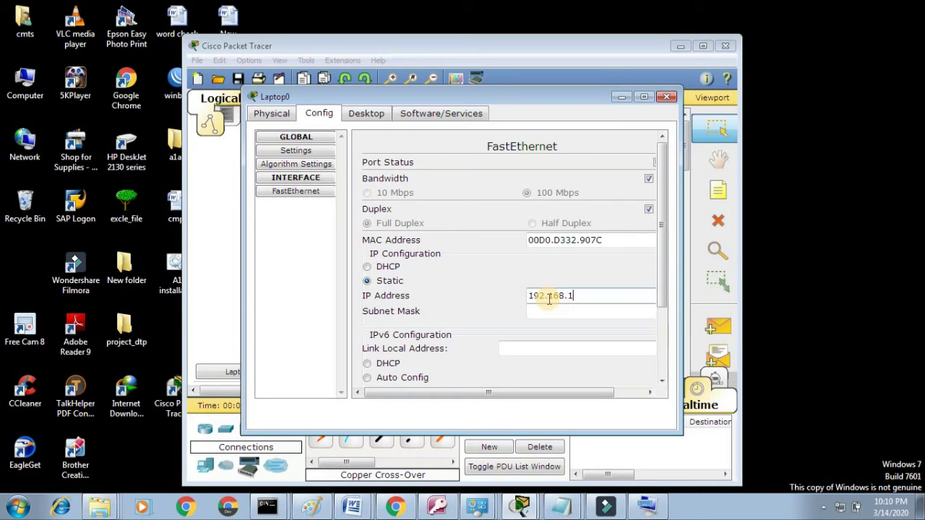
{"action": "left_click", "coordinate": [549, 311]}
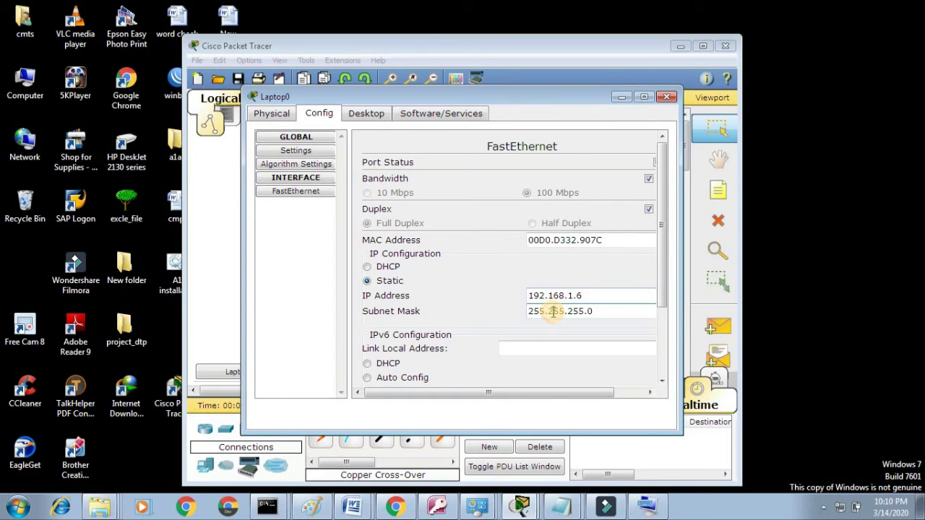
{"action": "left_click", "coordinate": [665, 96]}
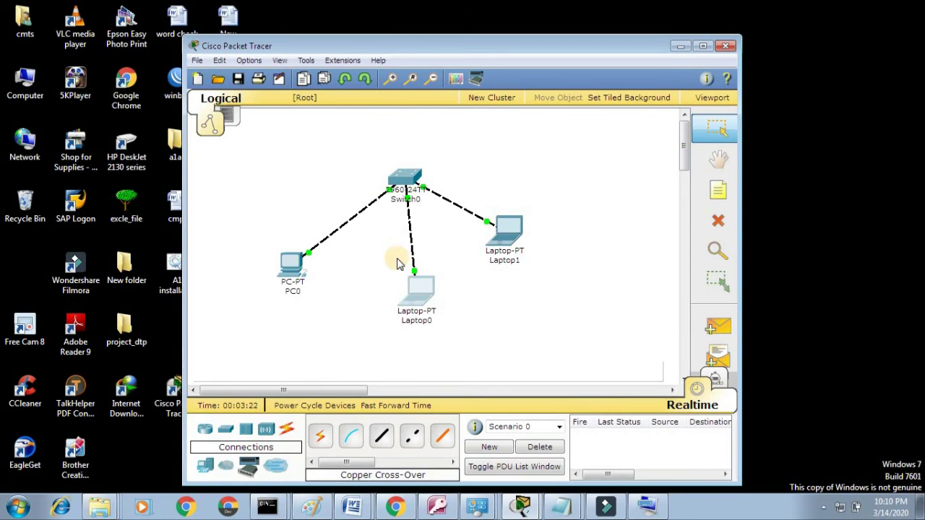
Configure Laptop1's FastEthernet interface with the static IP address 192.168.1.7 and subnet mask 255.255.255.0, closing its window when done.
{"action": "left_click", "coordinate": [500, 232]}
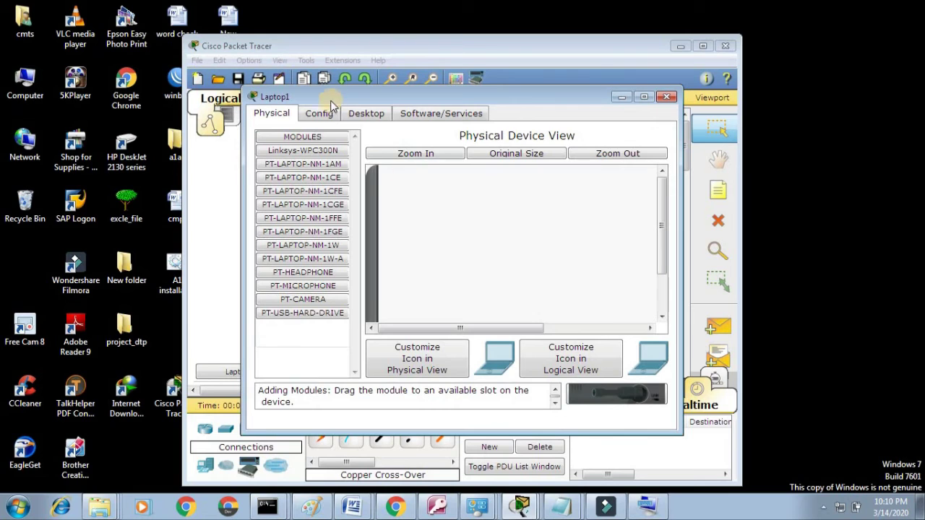
{"action": "left_click", "coordinate": [318, 114]}
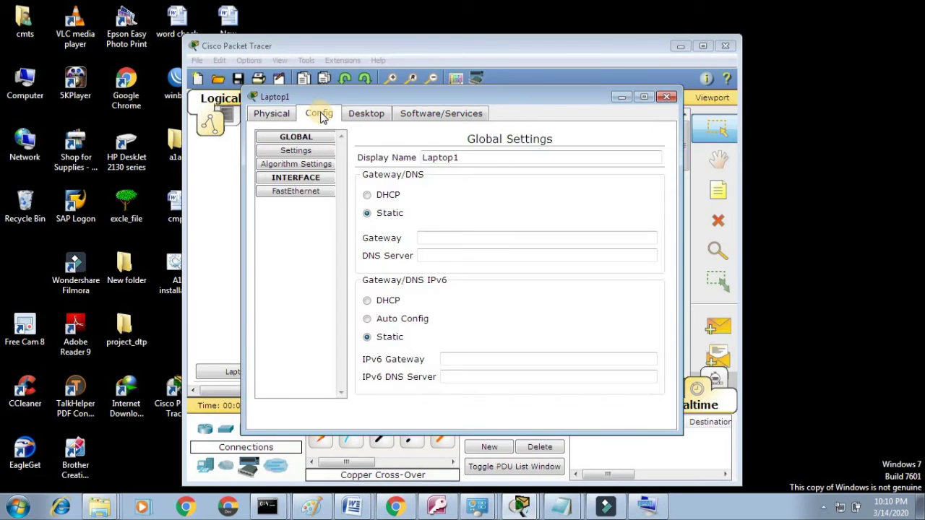
{"action": "left_click", "coordinate": [296, 194]}
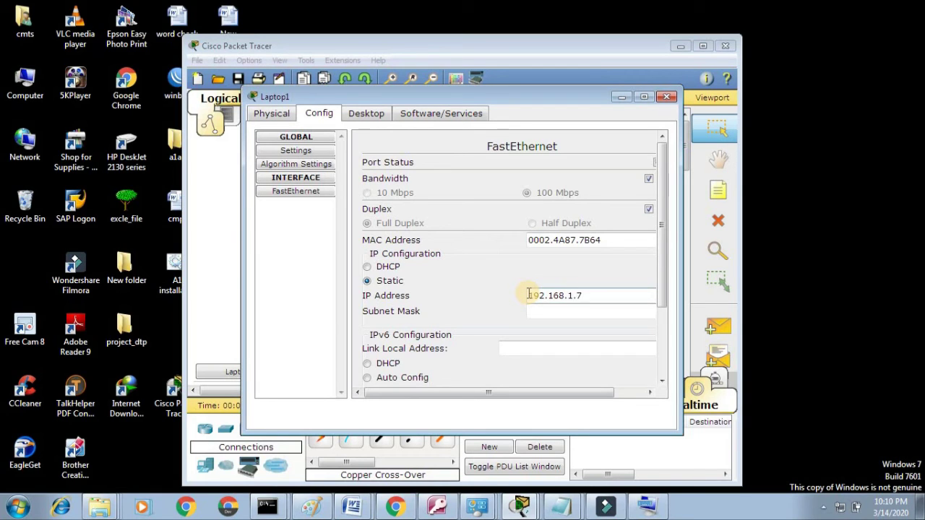
{"action": "left_click", "coordinate": [558, 311]}
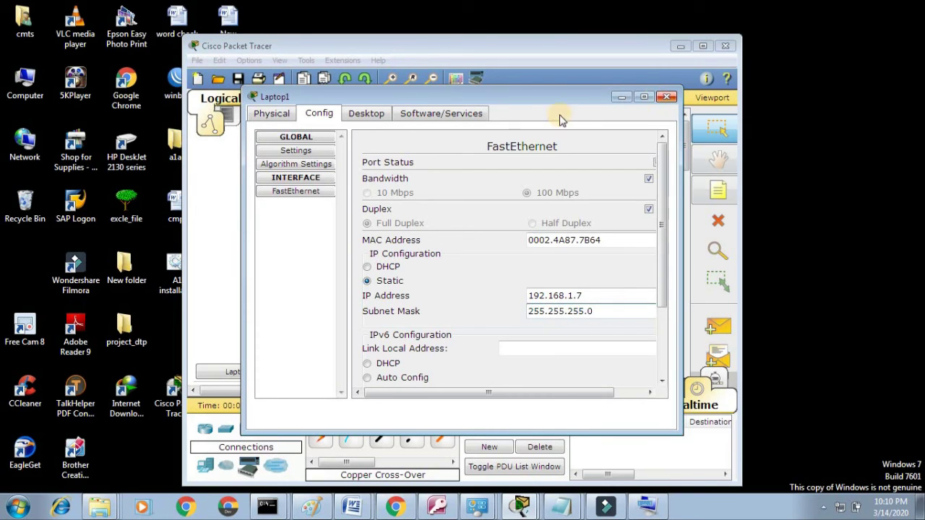
{"action": "left_click", "coordinate": [666, 97]}
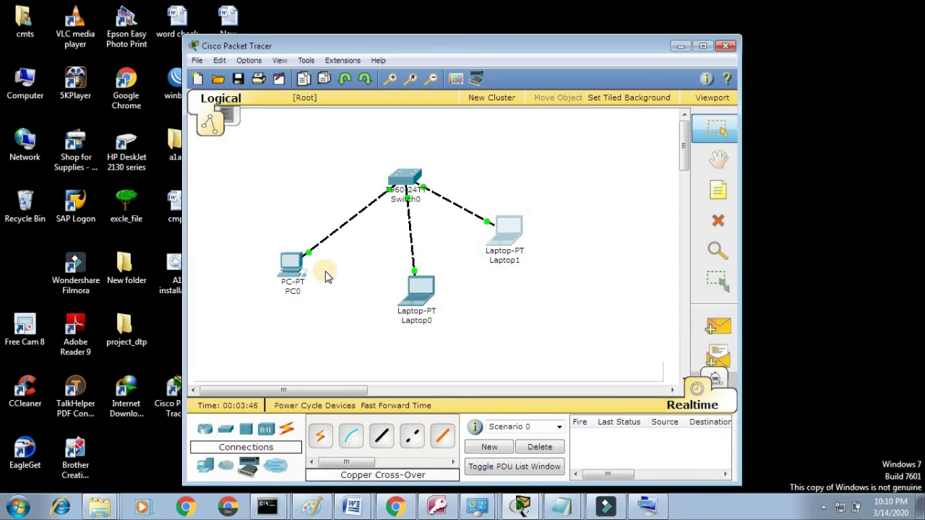
Open the Command Prompt on PC0 and ping Laptop0 at 192.168.1.6.
{"action": "mouse_move", "coordinate": [293, 275]}
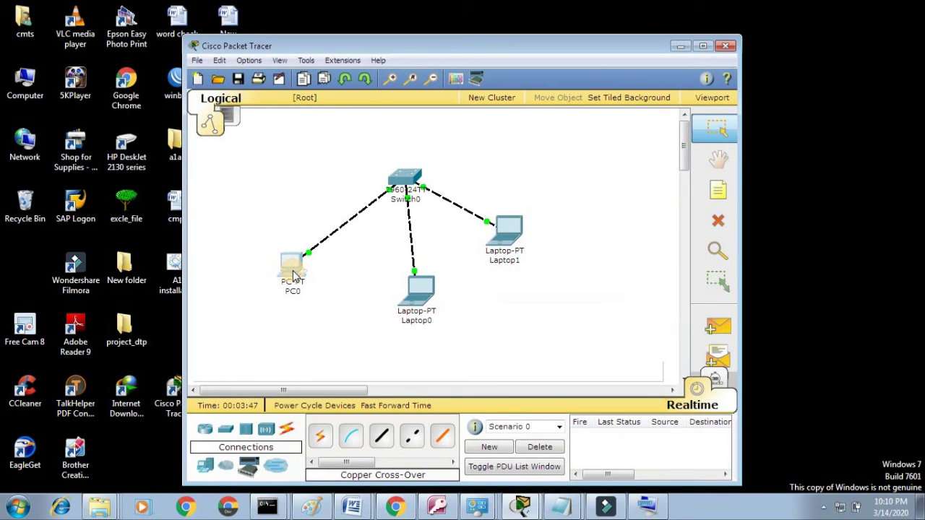
{"action": "left_click", "coordinate": [293, 275]}
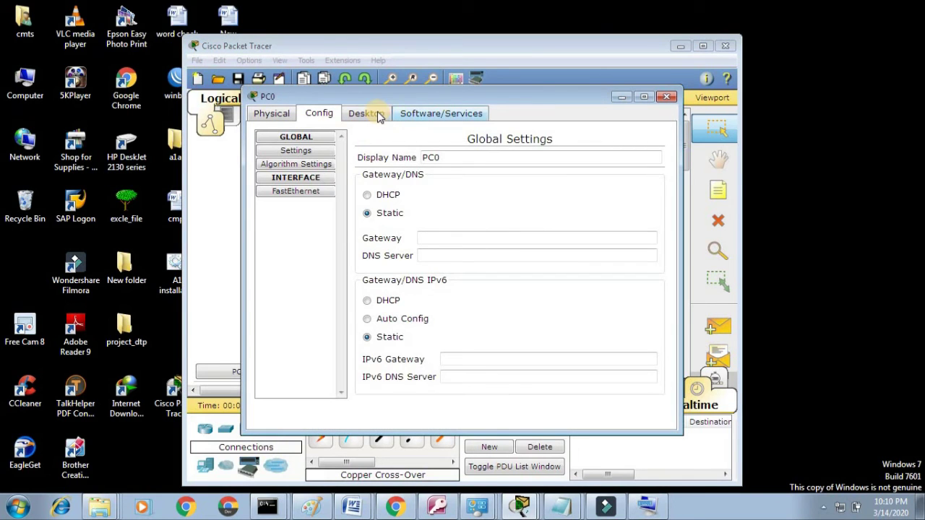
{"action": "left_click", "coordinate": [376, 114]}
{"action": "left_click_drag", "start_coordinate": [472, 96], "coordinate": [452, 111]}
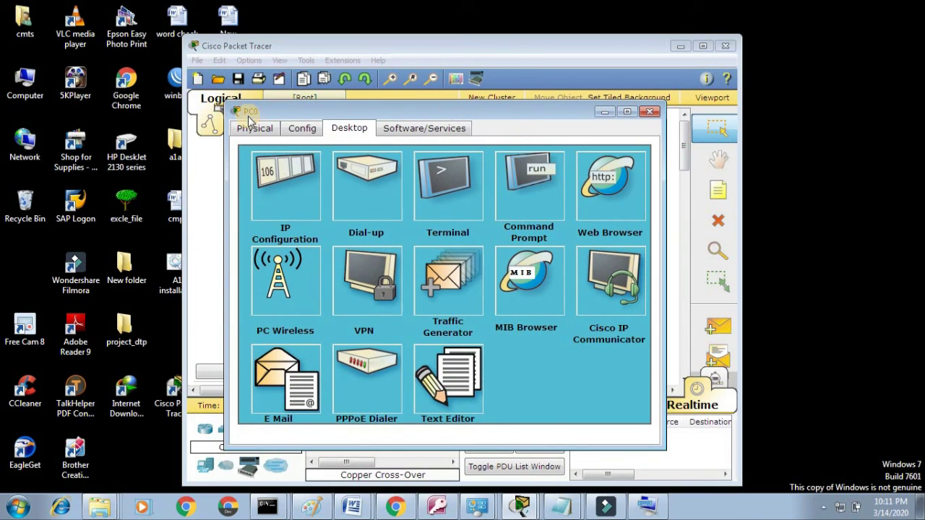
{"action": "left_click", "coordinate": [529, 176]}
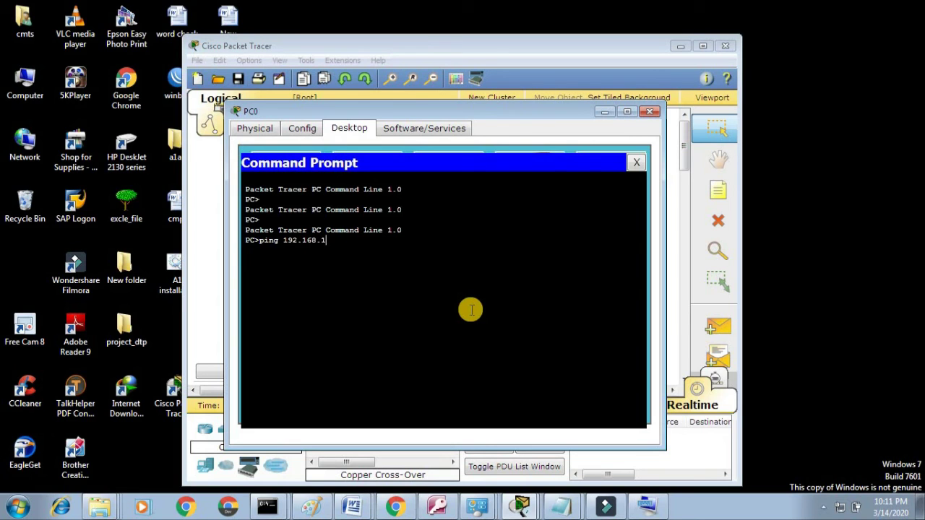
{"action": "key", "text": "Return"}
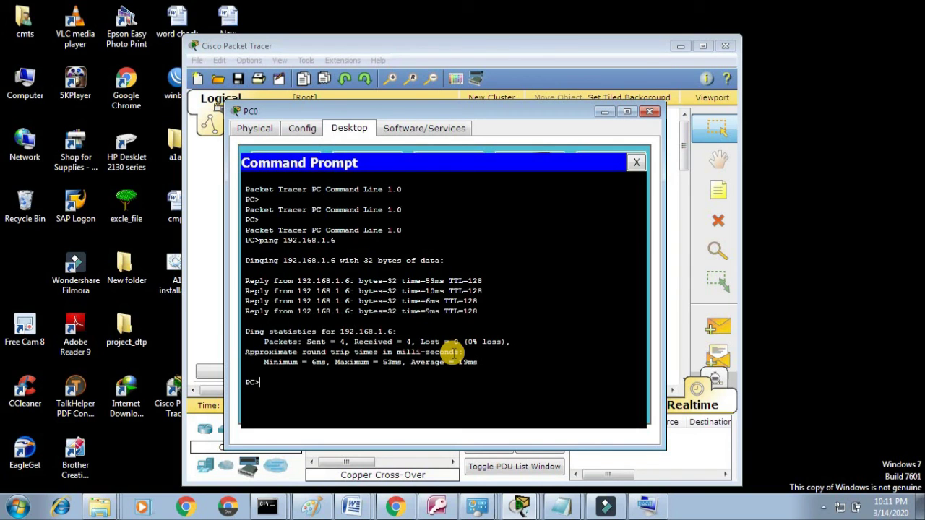
Ping Laptop1 at 192.168.1.7 and PC0's own address 192.168.1.5 from PC0's Command Prompt.
{"action": "key", "text": "Up"}
{"action": "key", "text": "Return"}
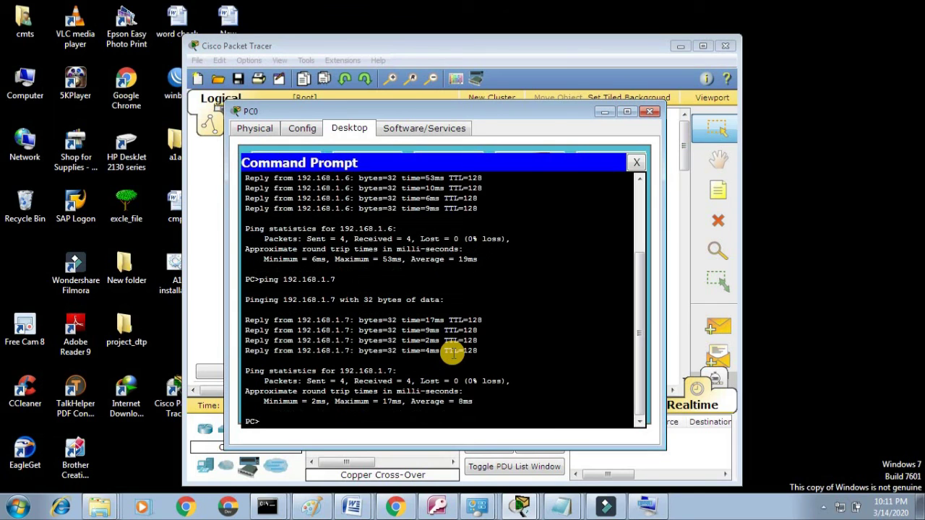
{"action": "key", "text": "Up"}
{"action": "type", "text": "5"}
{"action": "key", "text": "Return"}
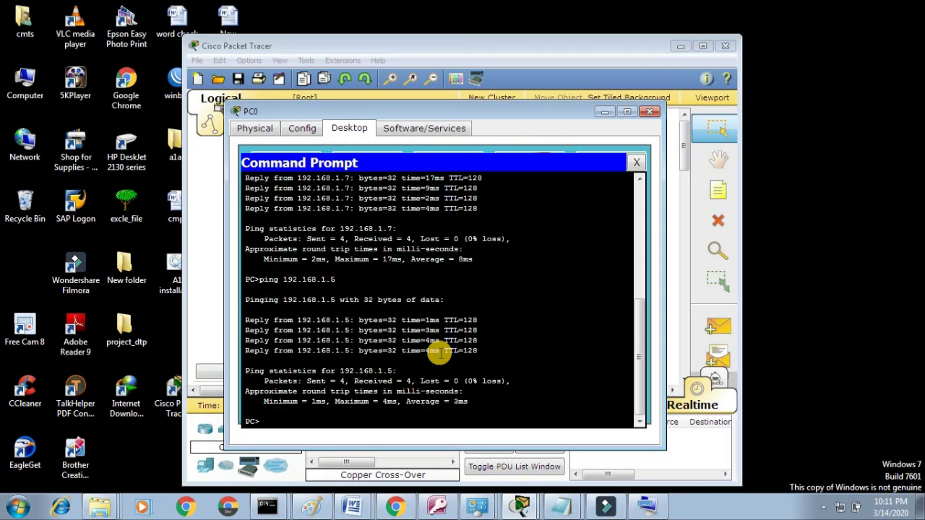
Close PC0's Command Prompt and device window, and start exiting Packet Tracer.
{"action": "left_click", "coordinate": [636, 162]}
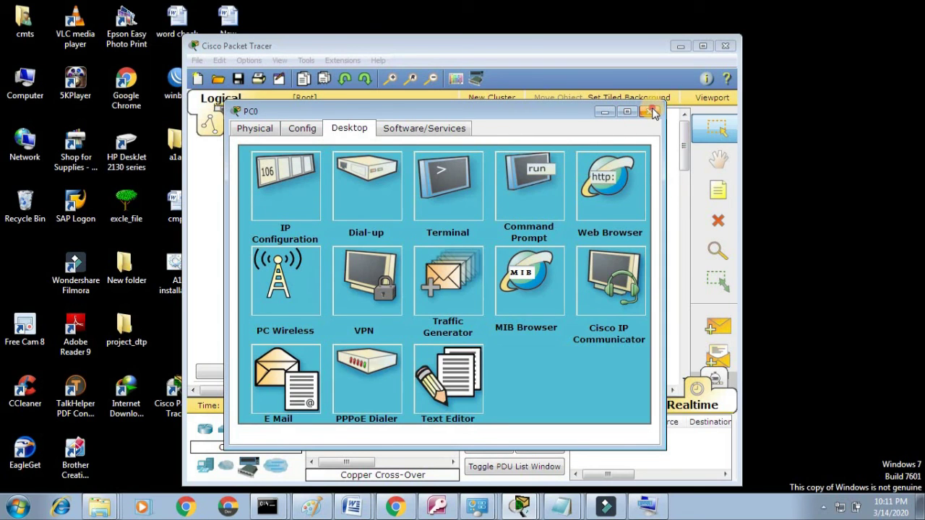
{"action": "left_click", "coordinate": [653, 112]}
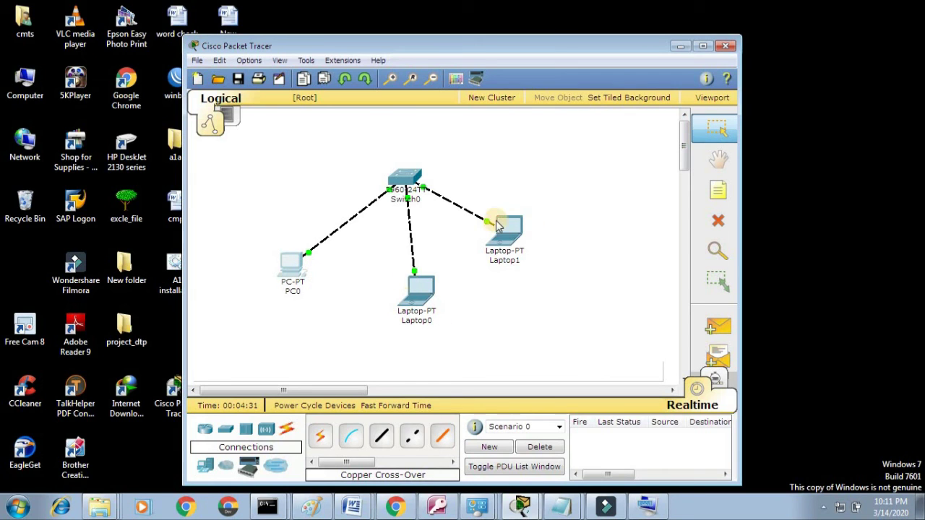
{"action": "left_click", "coordinate": [730, 47]}
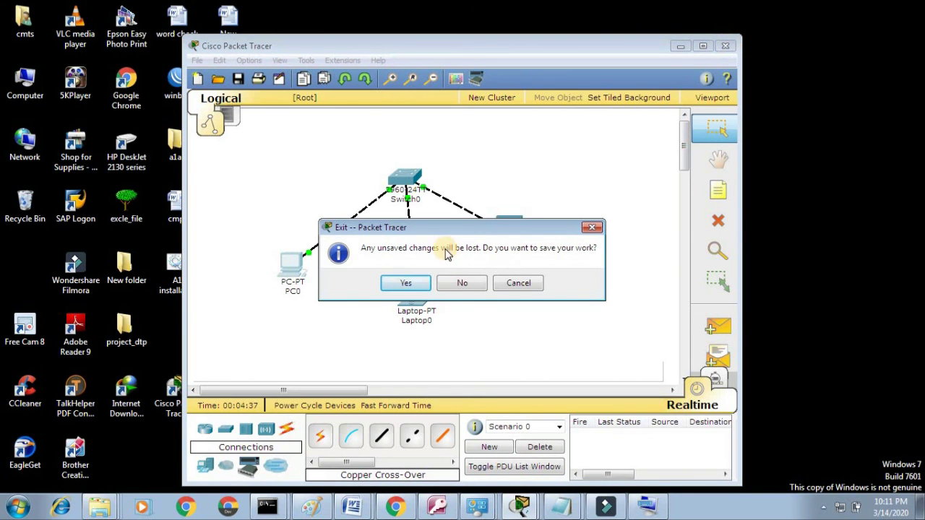